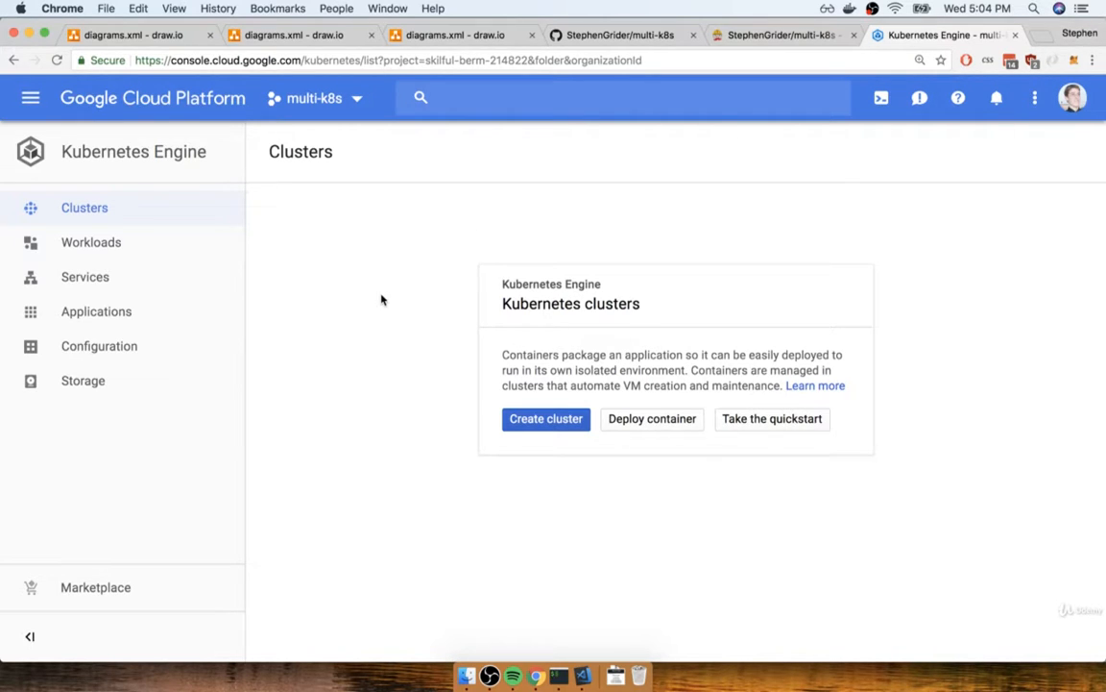
# Start creating a new Kubernetes cluster and name it multi-cluster
pyautogui.click(545, 422)
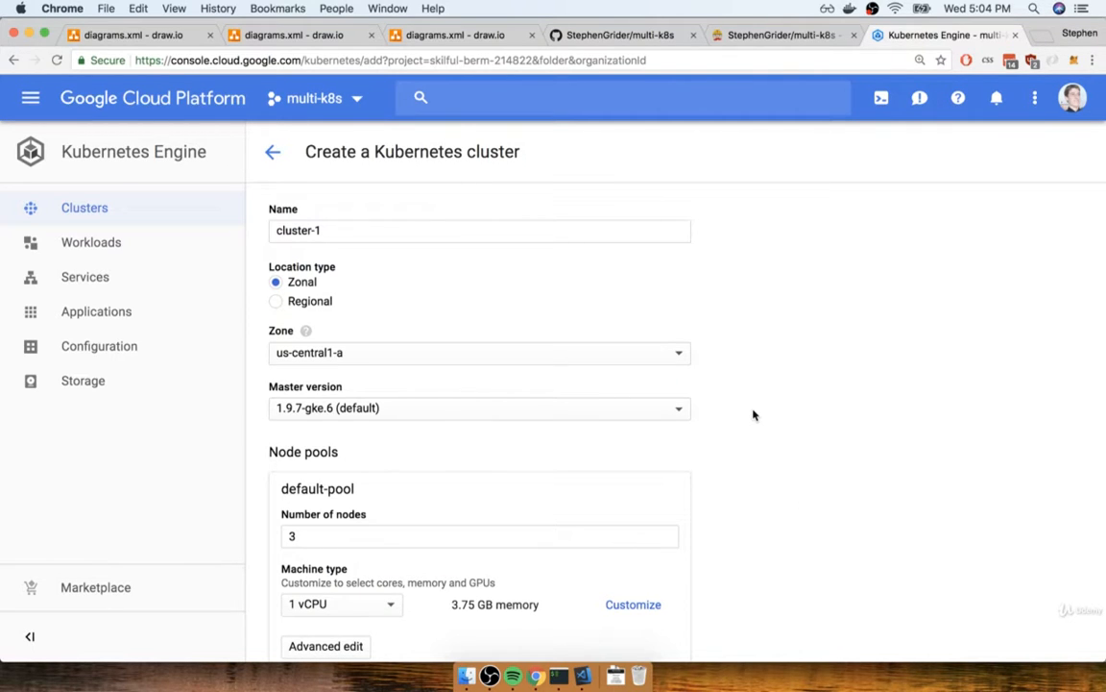
pyautogui.press('super+equal')
pyautogui.scroll(-1, 839, 401)
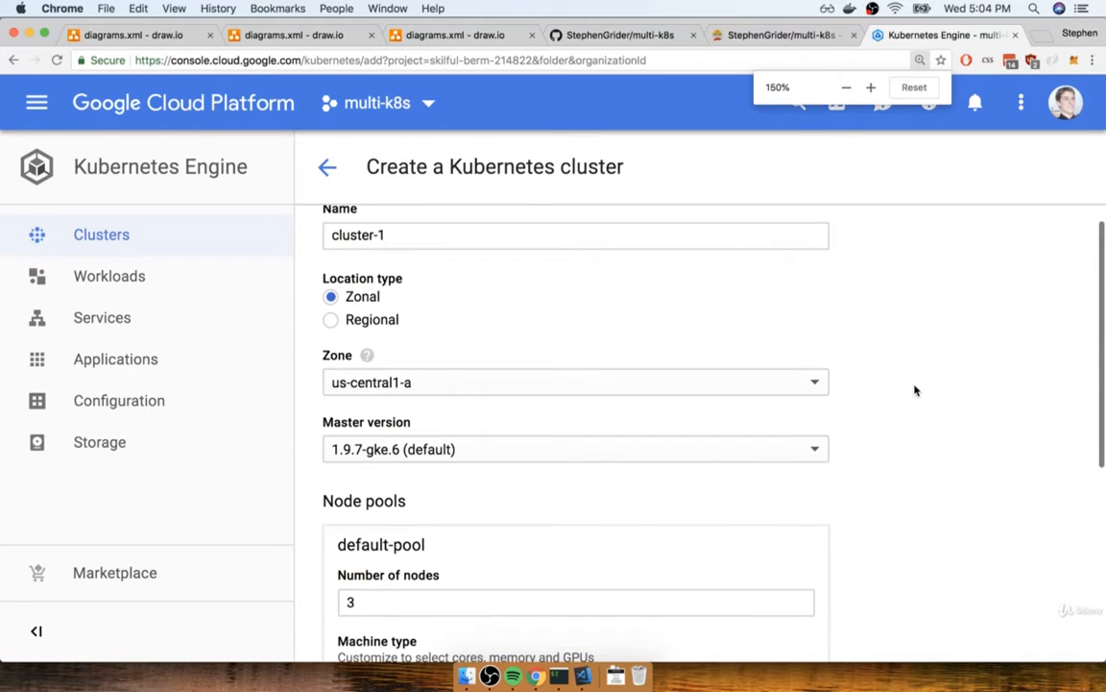
pyautogui.scroll(1, 913, 388)
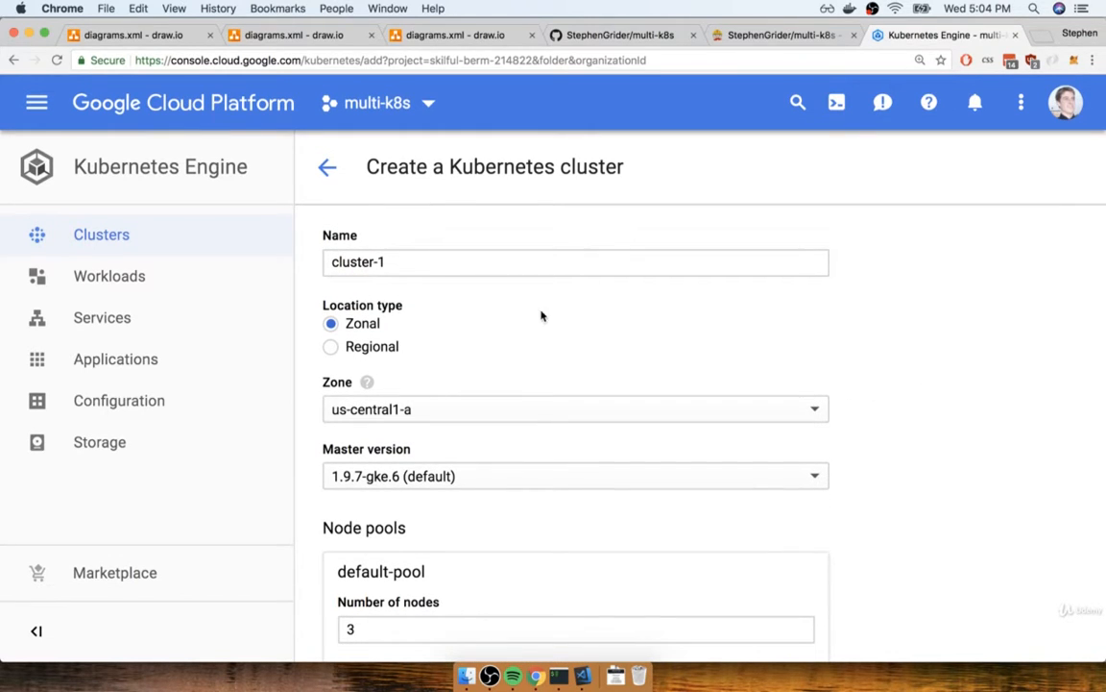
pyautogui.tripleClick(422, 262)
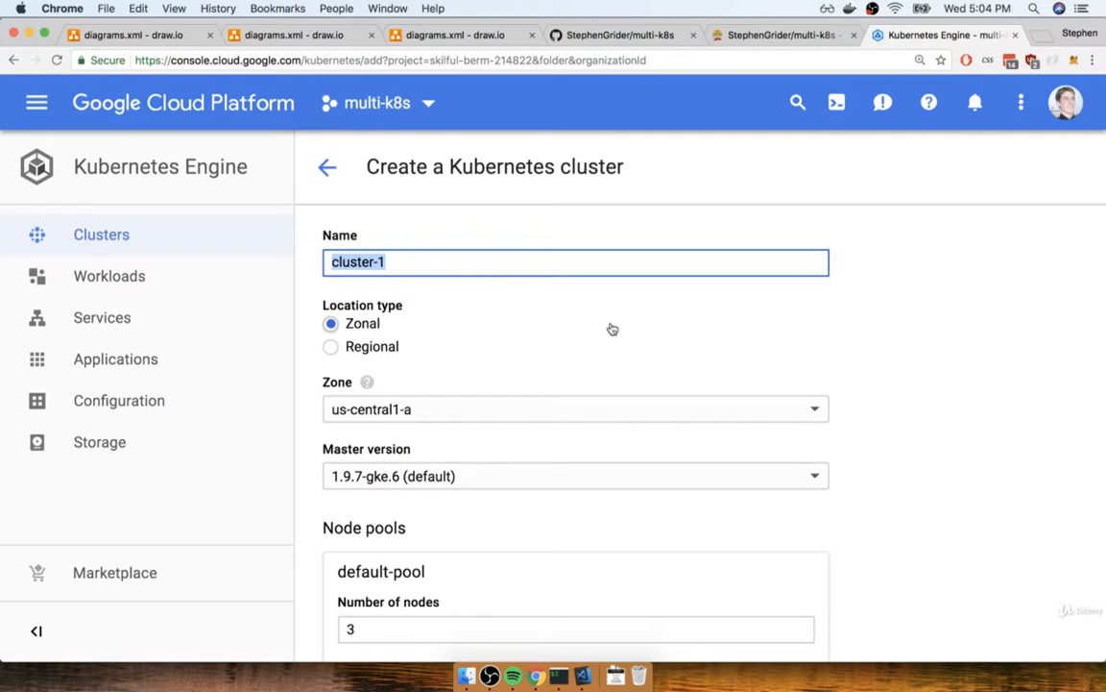
pyautogui.write('k8s-')
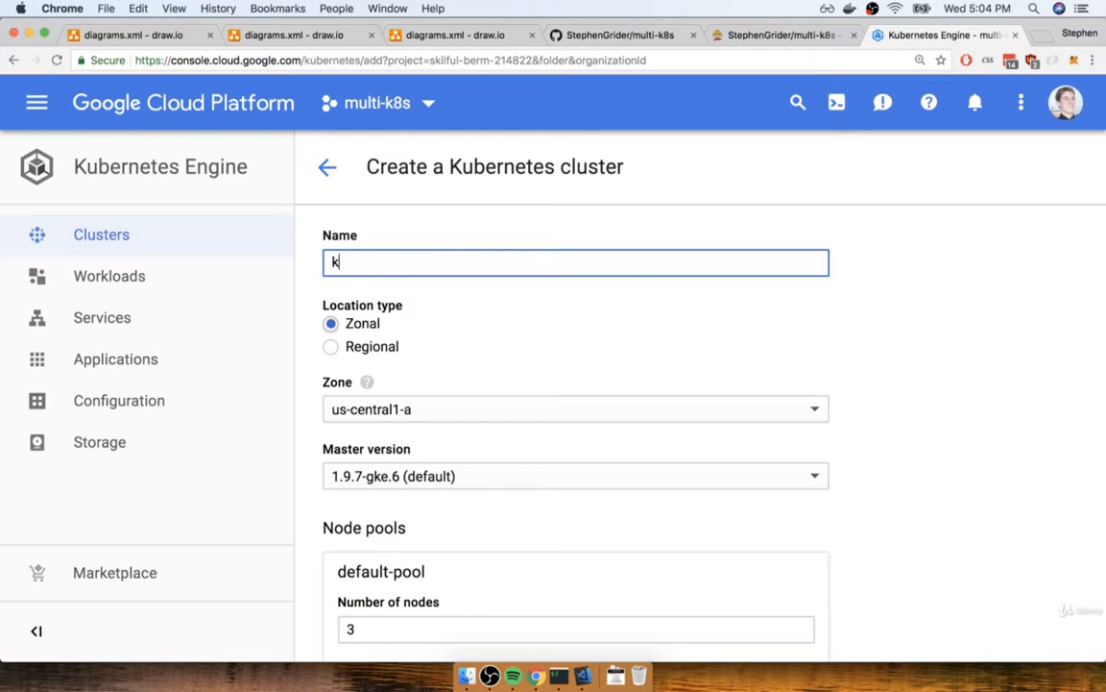
pyautogui.press('BackSpace')
pyautogui.press('BackSpace')
pyautogui.press('BackSpace')
pyautogui.press('BackSpace')
pyautogui.write('multi-cluster')
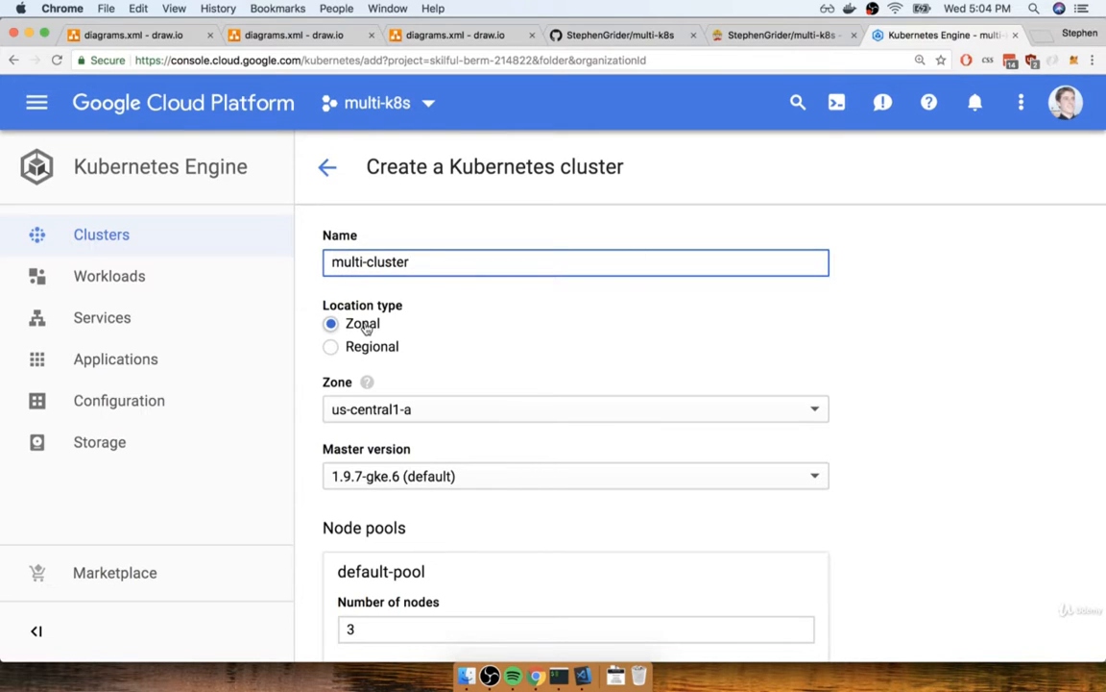
# Choose us-central1-a as the zone for the cluster
pyautogui.scroll(-2, 365, 324)
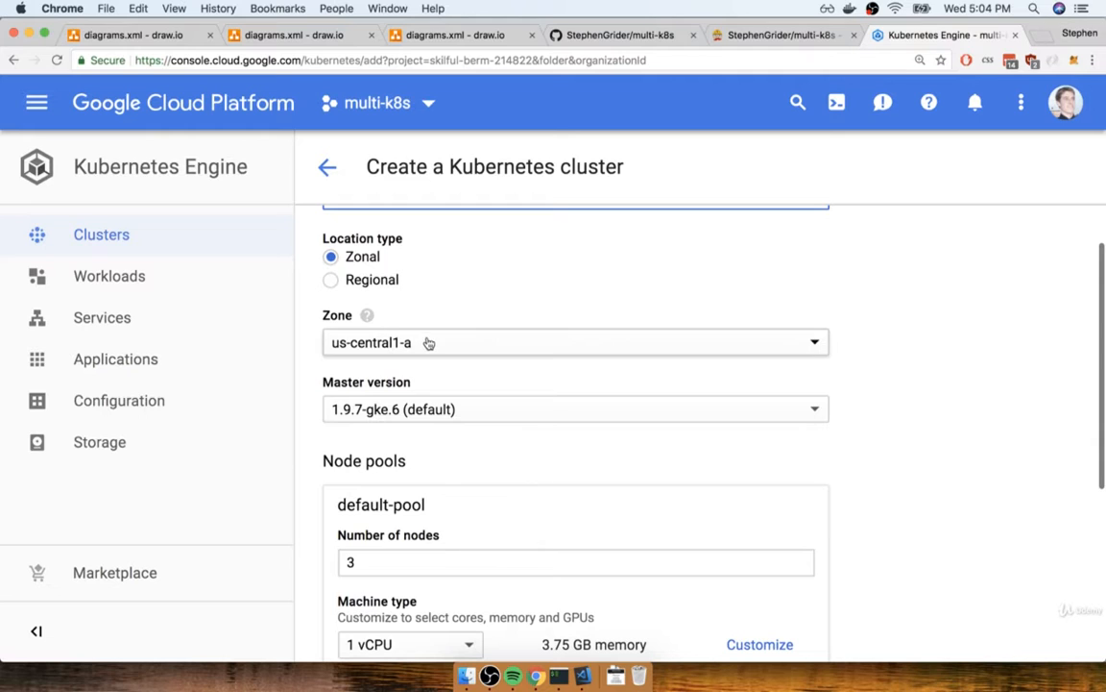
pyautogui.click(421, 344)
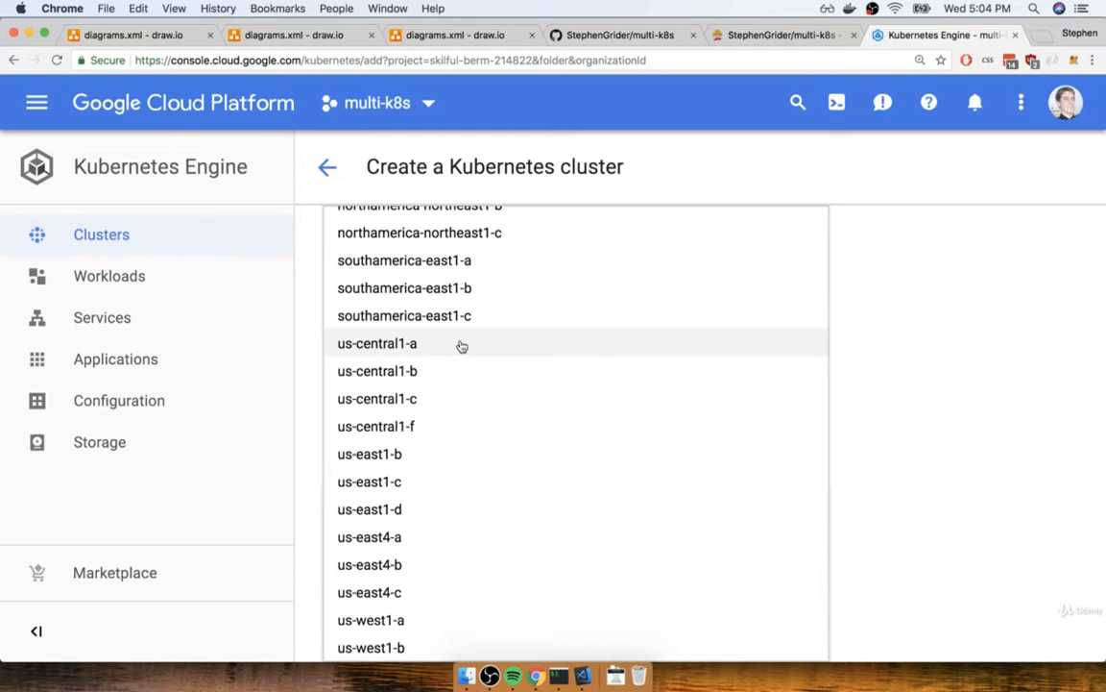
pyautogui.click(348, 344)
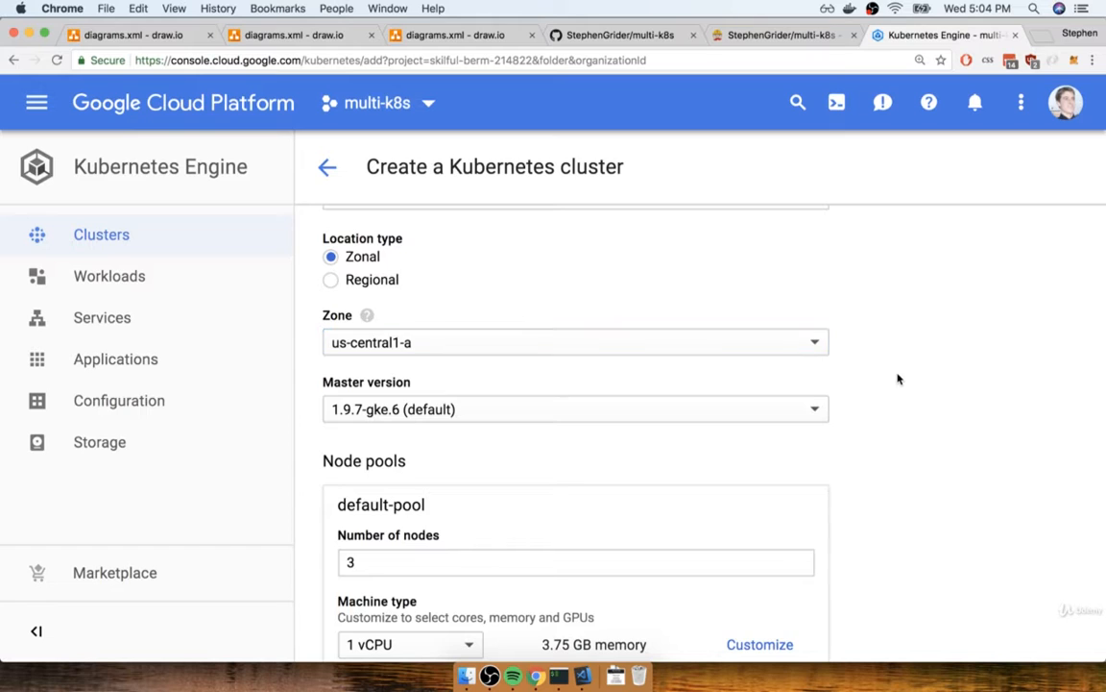
# Set the number of nodes in the default pool to 3
pyautogui.scroll(-2, 898, 379)
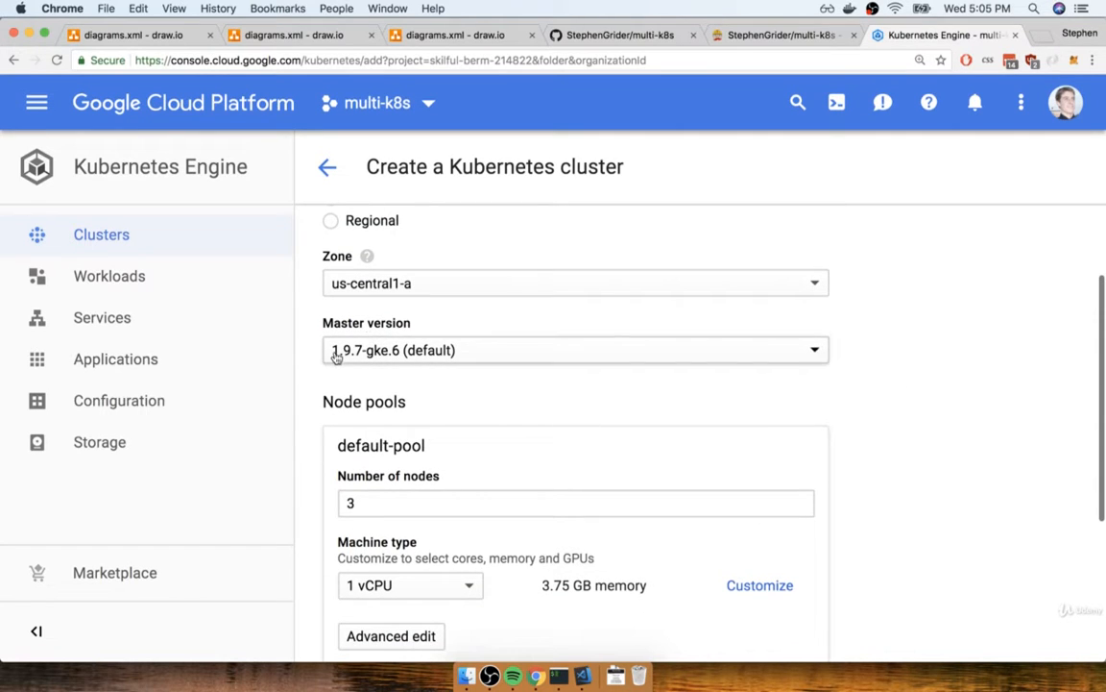
pyautogui.scroll(-3, 522, 347)
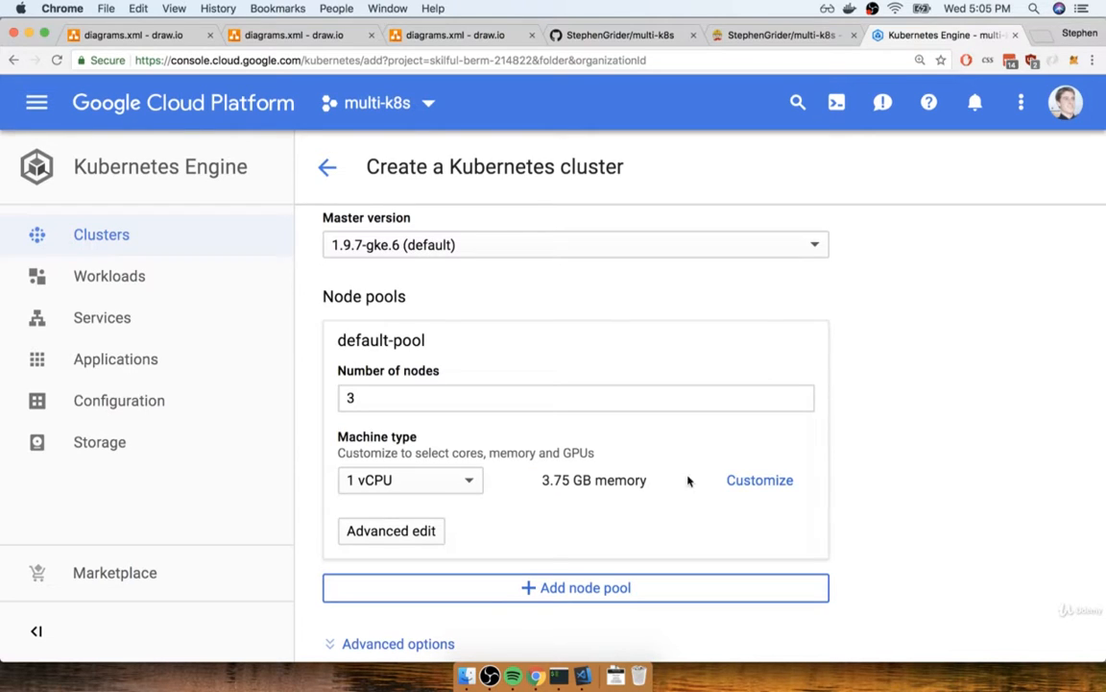
pyautogui.moveTo(398, 394); pyautogui.dragTo(318, 399)
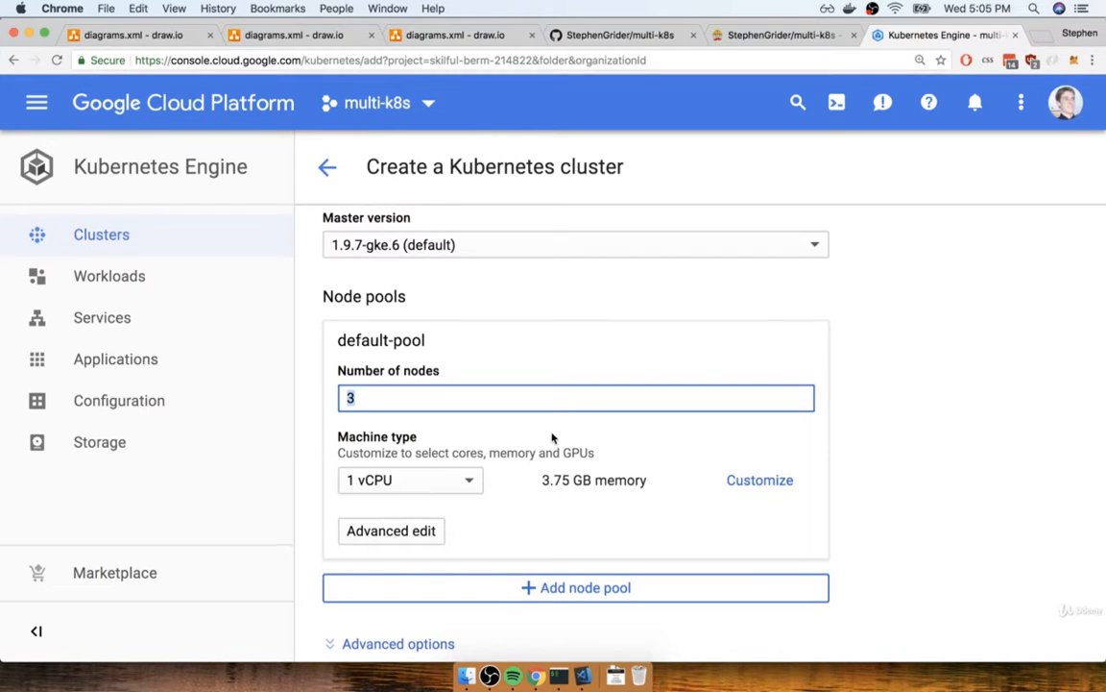
pyautogui.write('100')
pyautogui.press('BackSpace')
pyautogui.press('BackSpace')
pyautogui.press('BackSpace')
pyautogui.write('3')
pyautogui.click(534, 438)
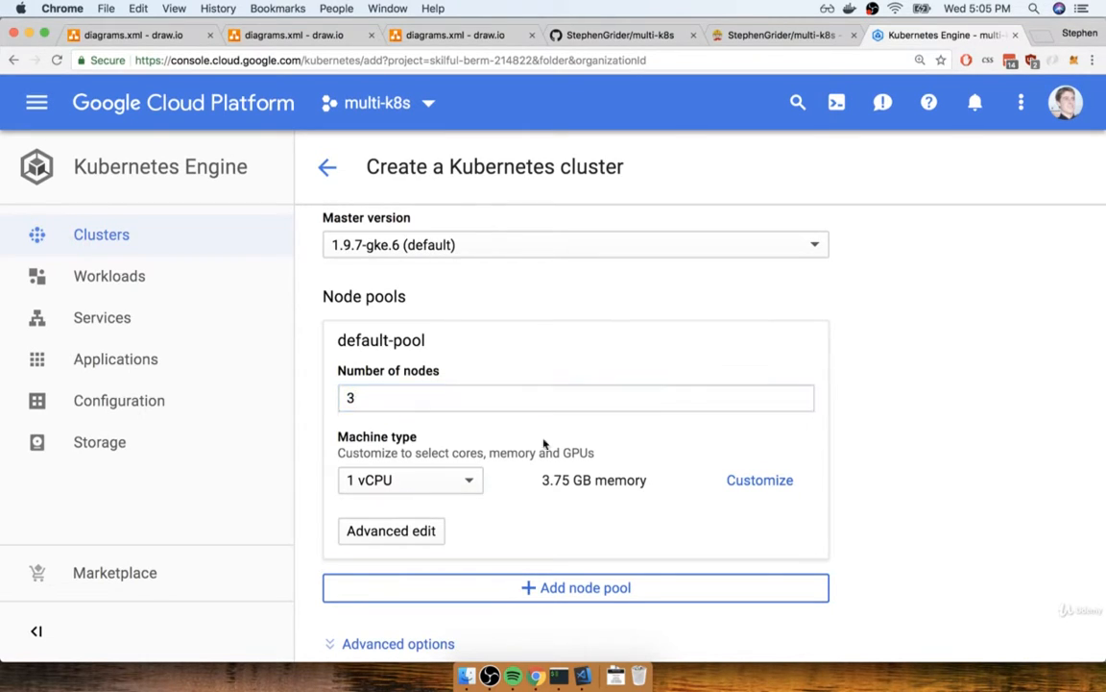
# Select the 1 vCPU machine type for the default pool and check its memory and node count
pyautogui.scroll(-1, 552, 448)
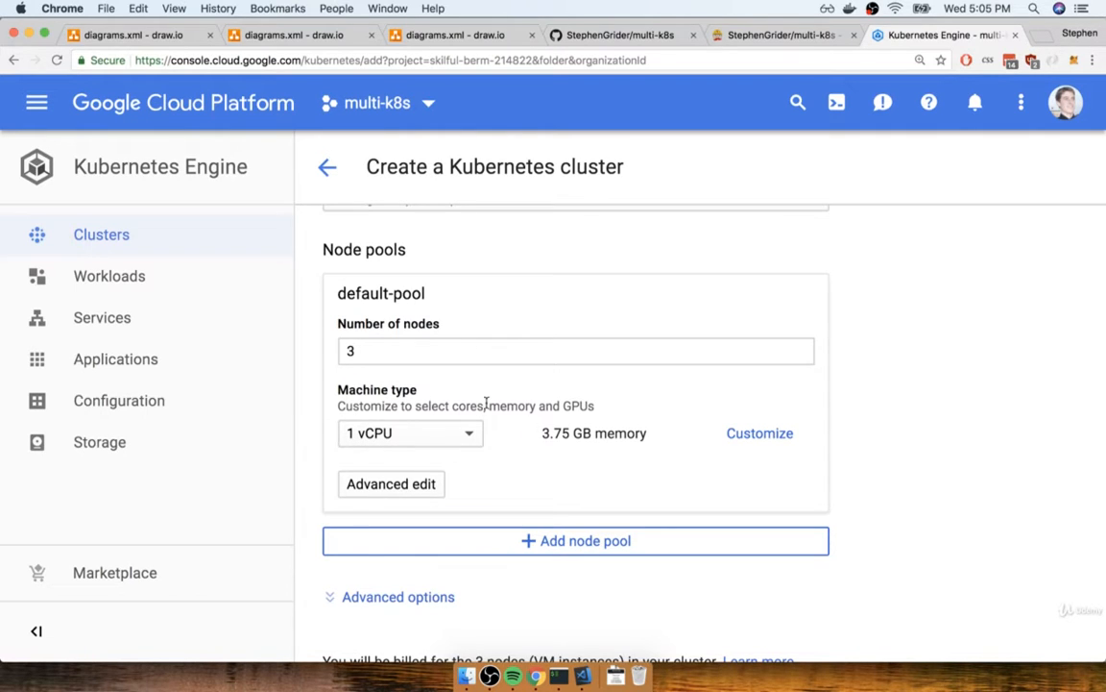
pyautogui.click(446, 428)
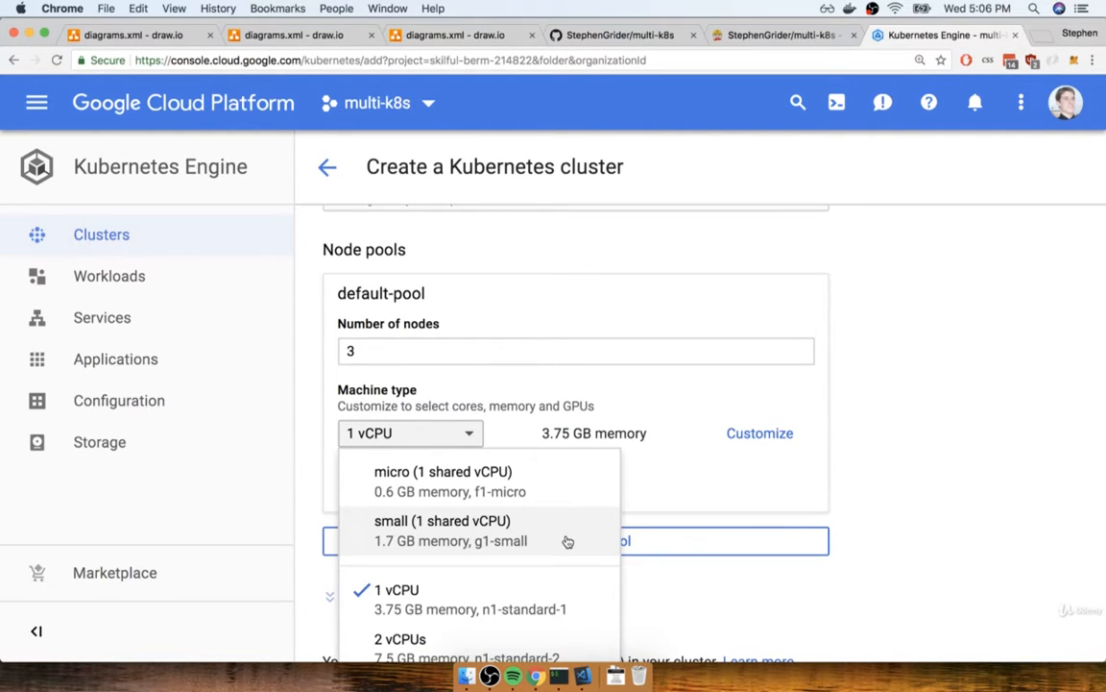
pyautogui.click(438, 605)
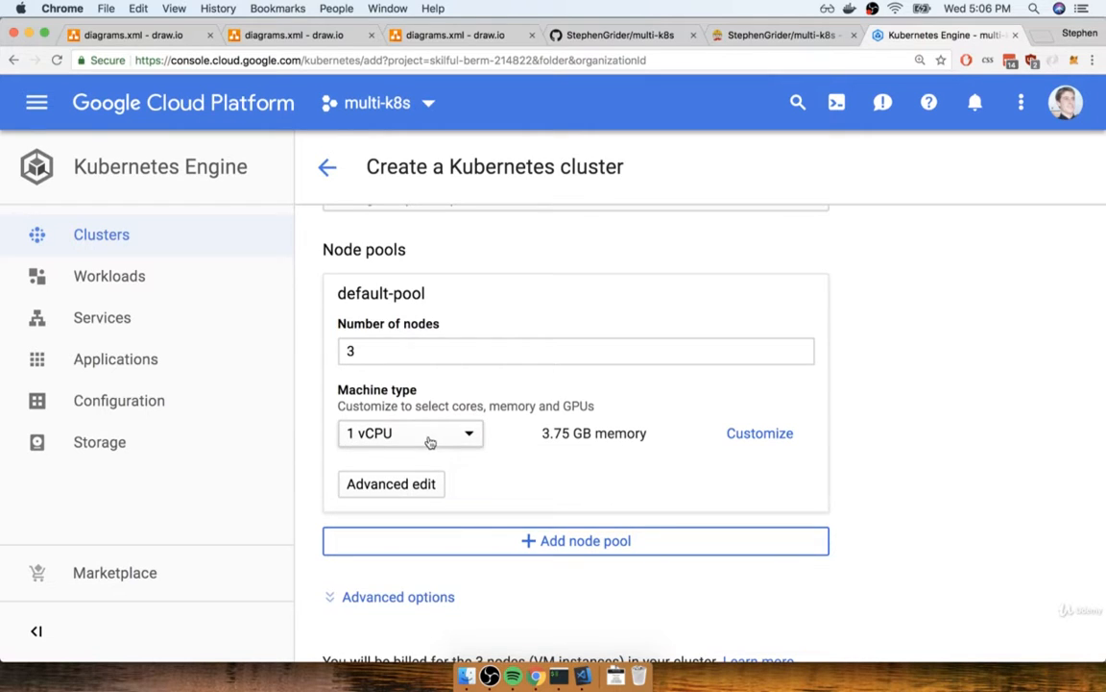
pyautogui.moveTo(543, 432); pyautogui.dragTo(592, 433)
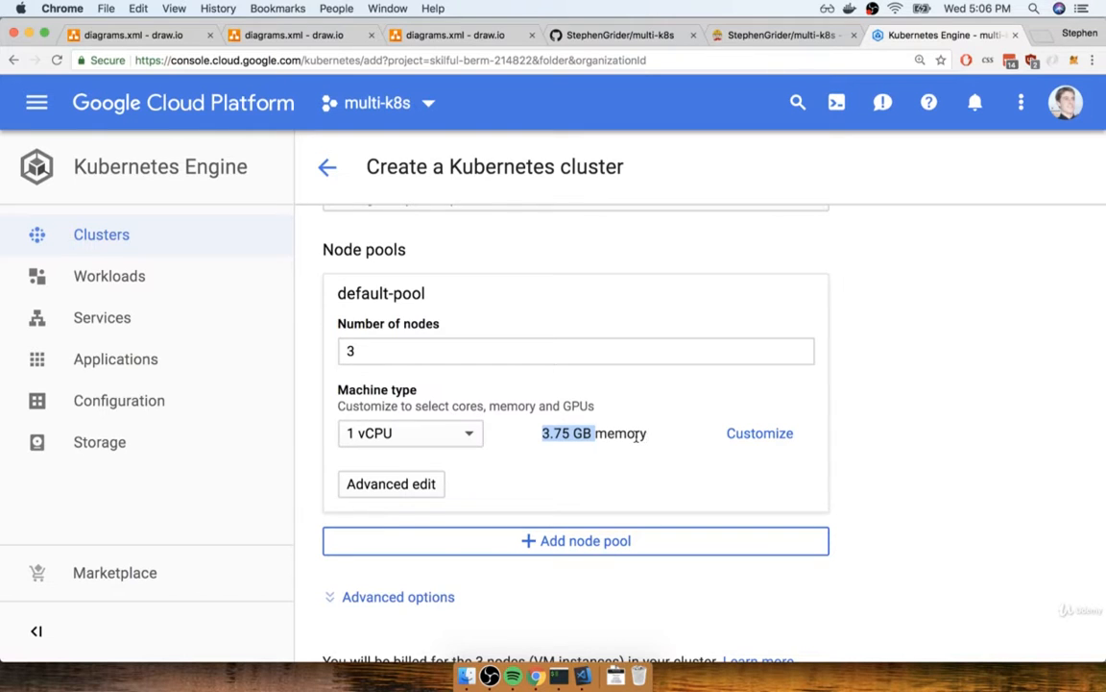
pyautogui.click(624, 435)
pyautogui.click(395, 351)
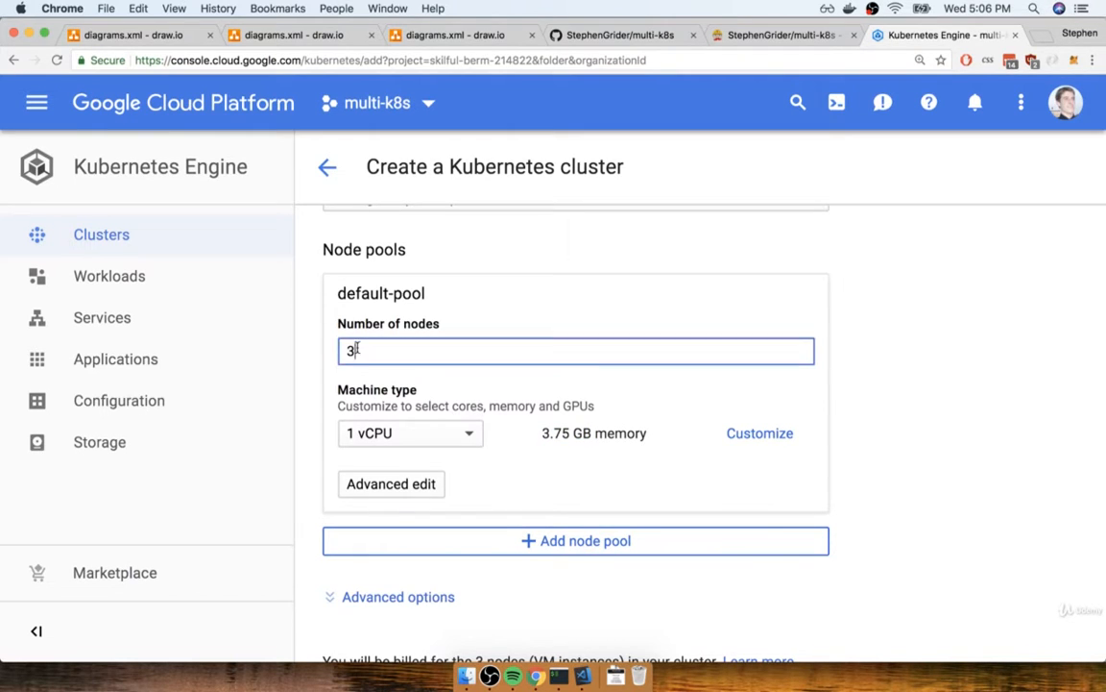
pyautogui.click(500, 390)
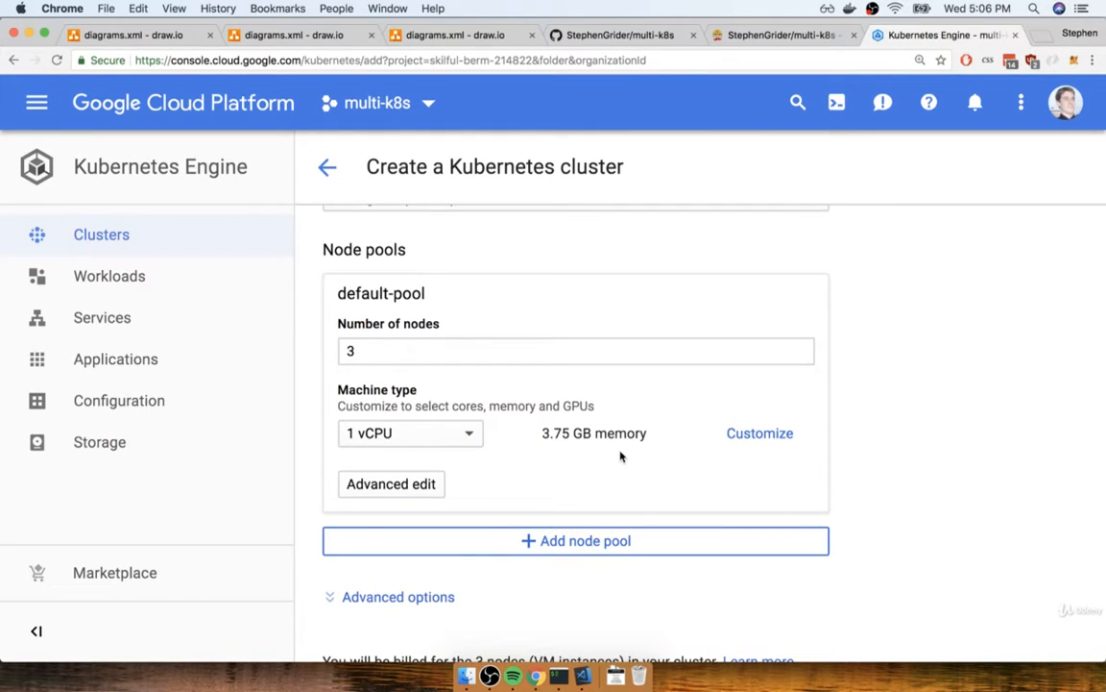
# Leave the advanced options alone and create the cluster with the configured settings
pyautogui.scroll(-2, 620, 457)
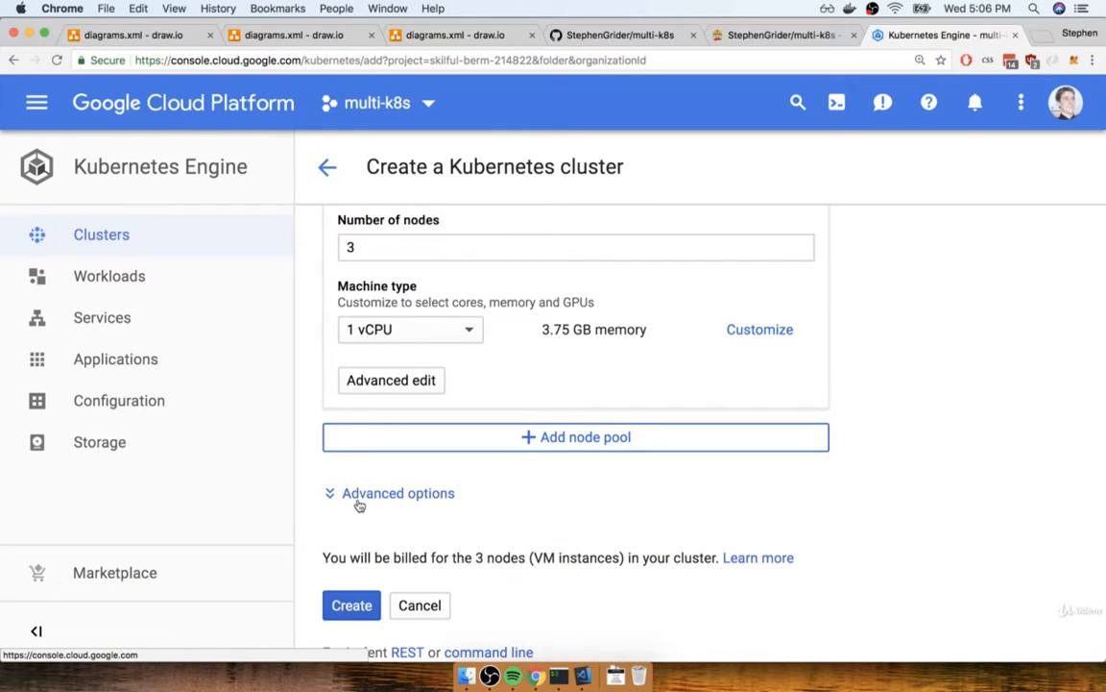
pyautogui.click(353, 606)
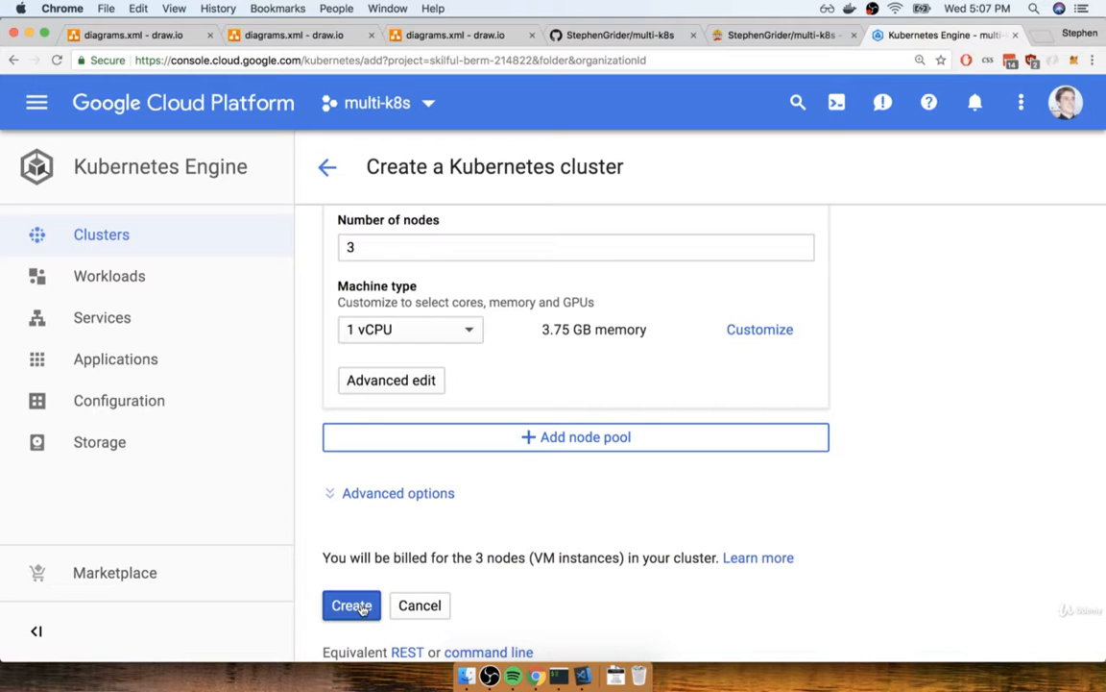
pyautogui.click(351, 605)
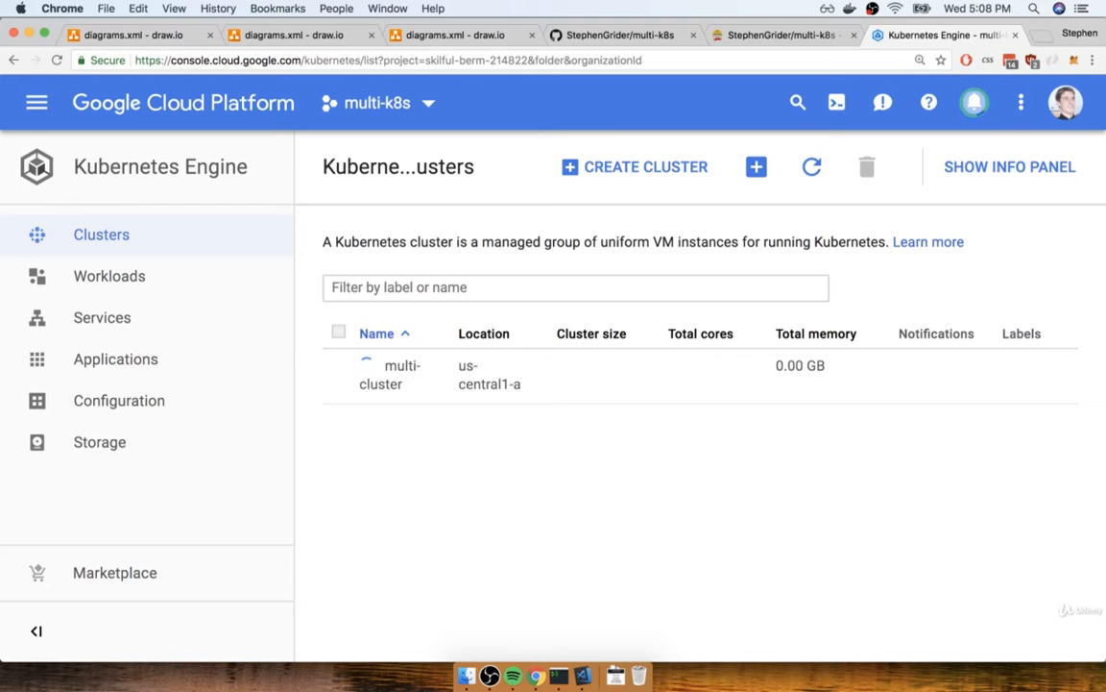
pyautogui.press('super+Tab')
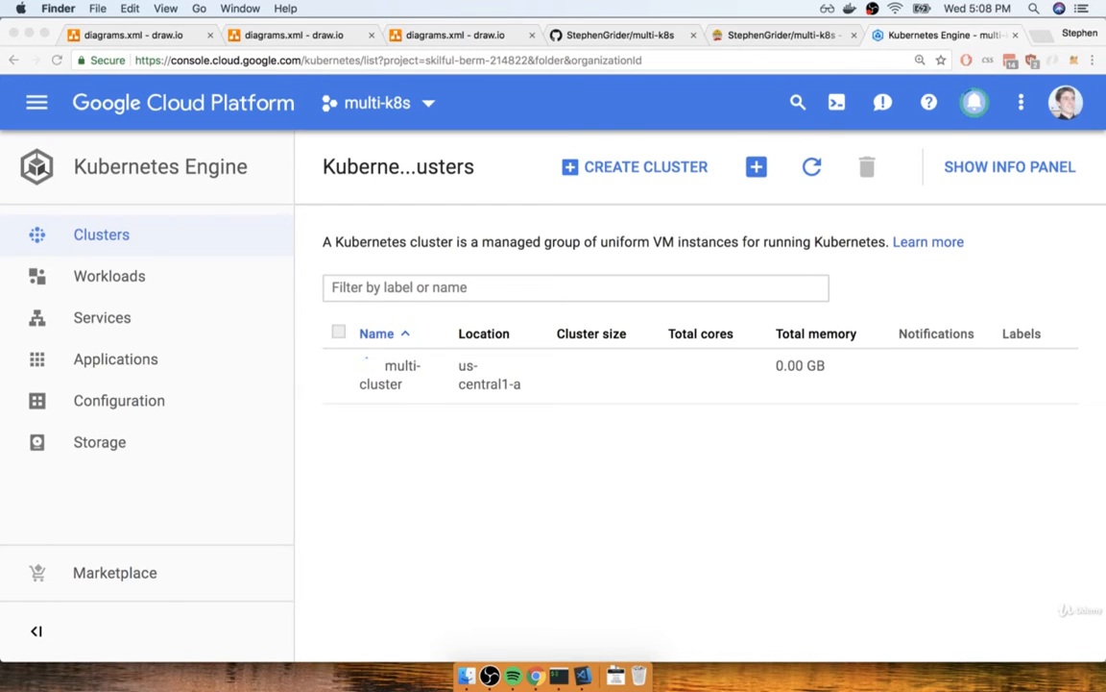